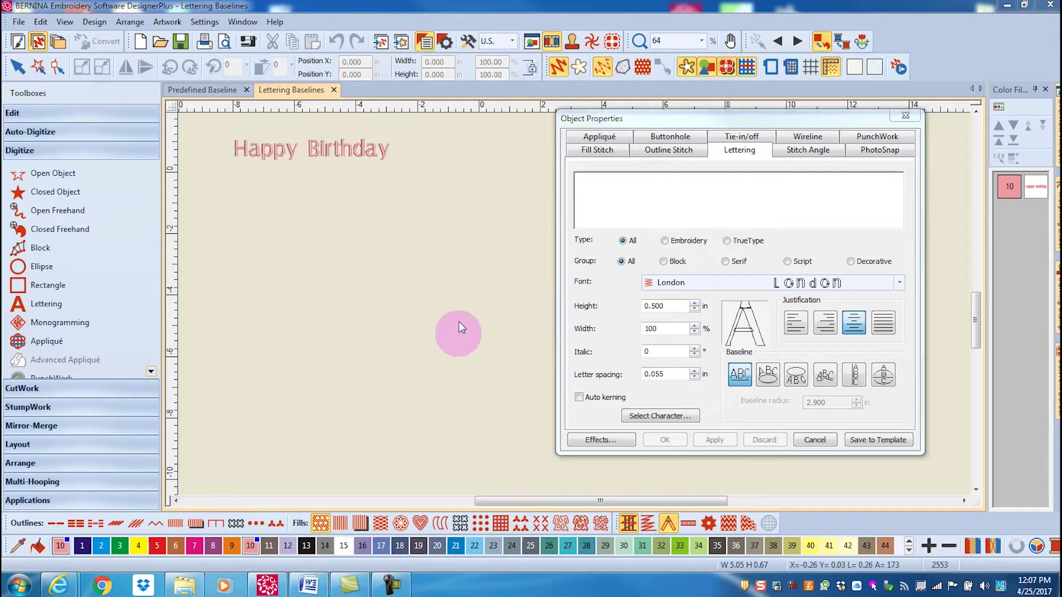
Select the straight Happy Birthday lettering, then deselect it so its text carries over to new lettering.
{"action": "left_click", "coordinate": [350, 148]}
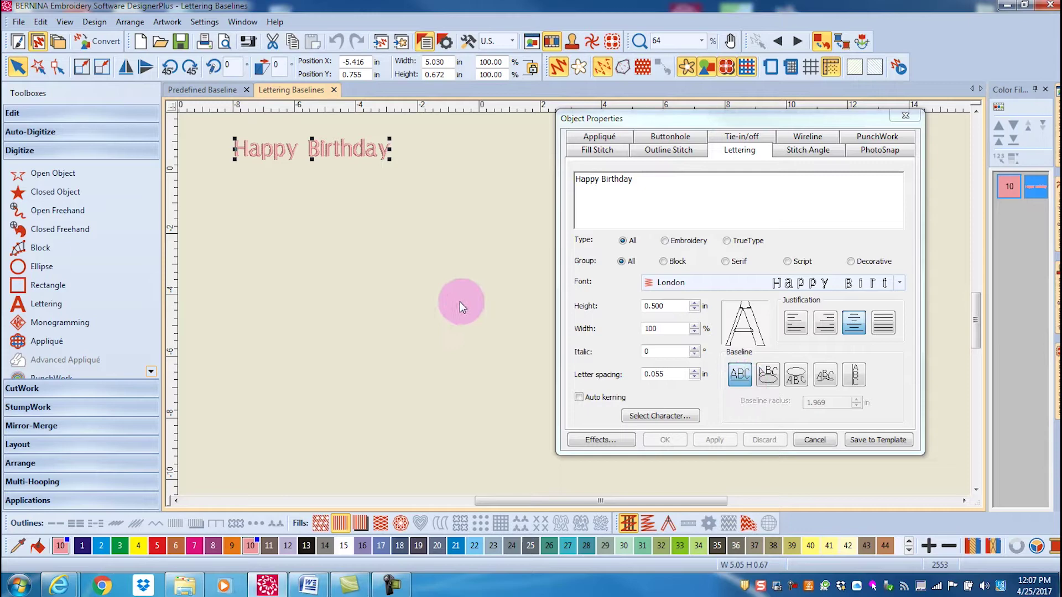
{"action": "left_click", "coordinate": [460, 300]}
Place a second Happy Birthday on a Circle CW baseline with a 2.518 in radius.
{"action": "left_click", "coordinate": [636, 189]}
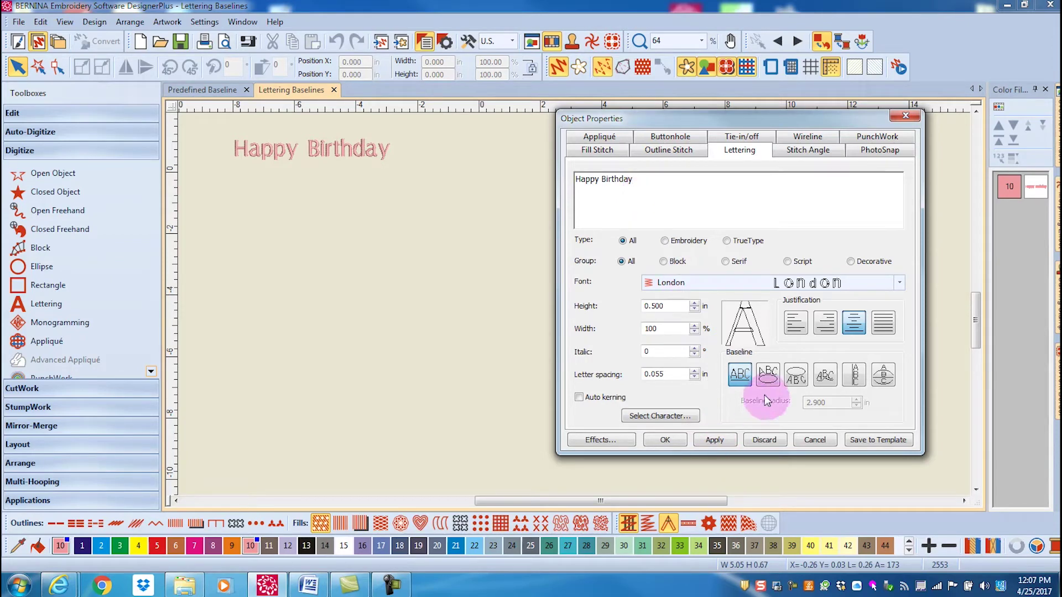
{"action": "left_click", "coordinate": [773, 380]}
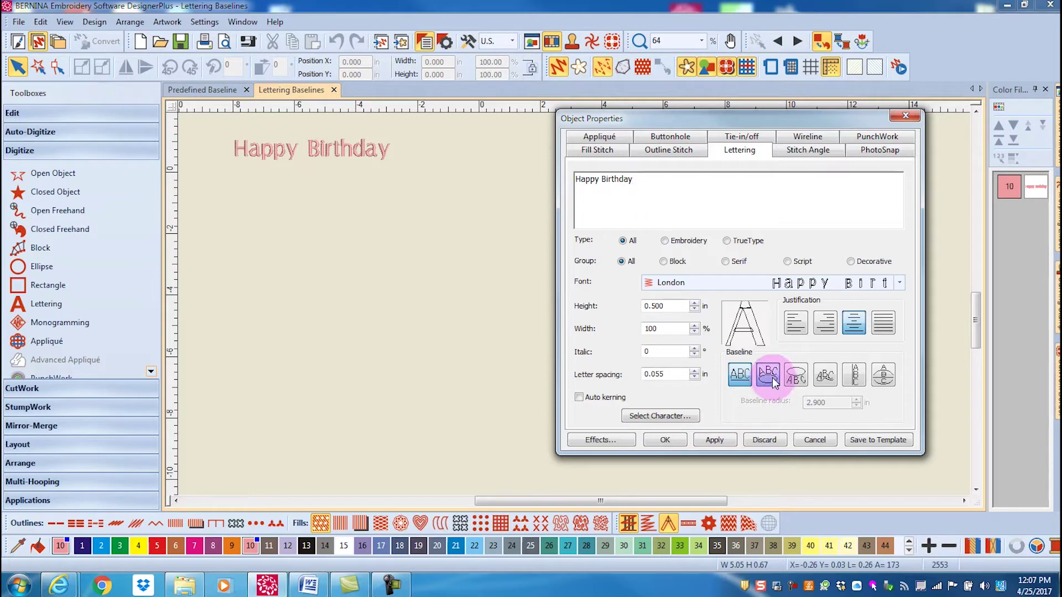
{"action": "left_click", "coordinate": [713, 442]}
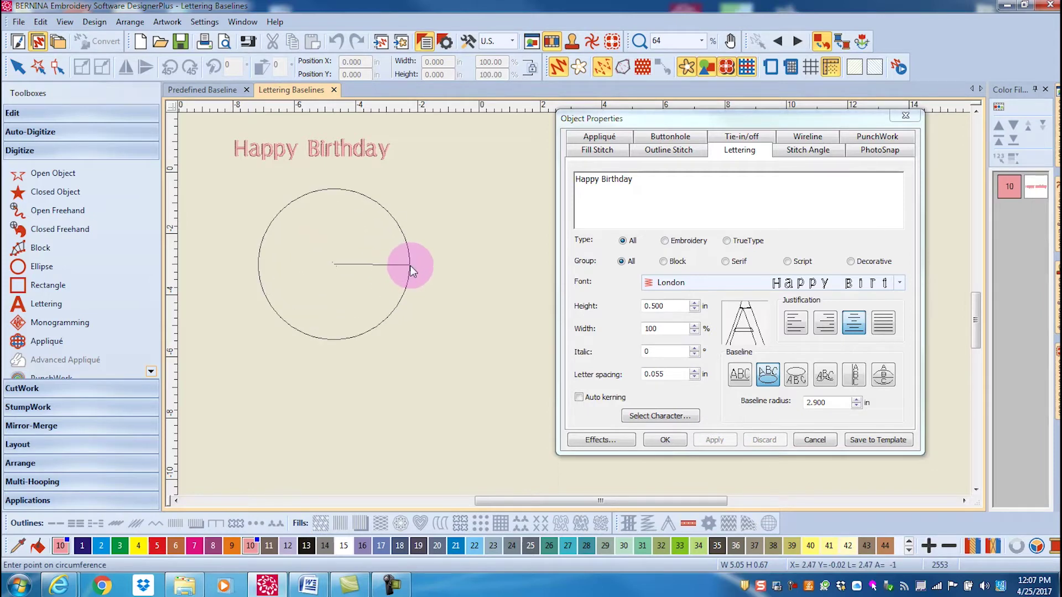
{"action": "left_click", "coordinate": [412, 271]}
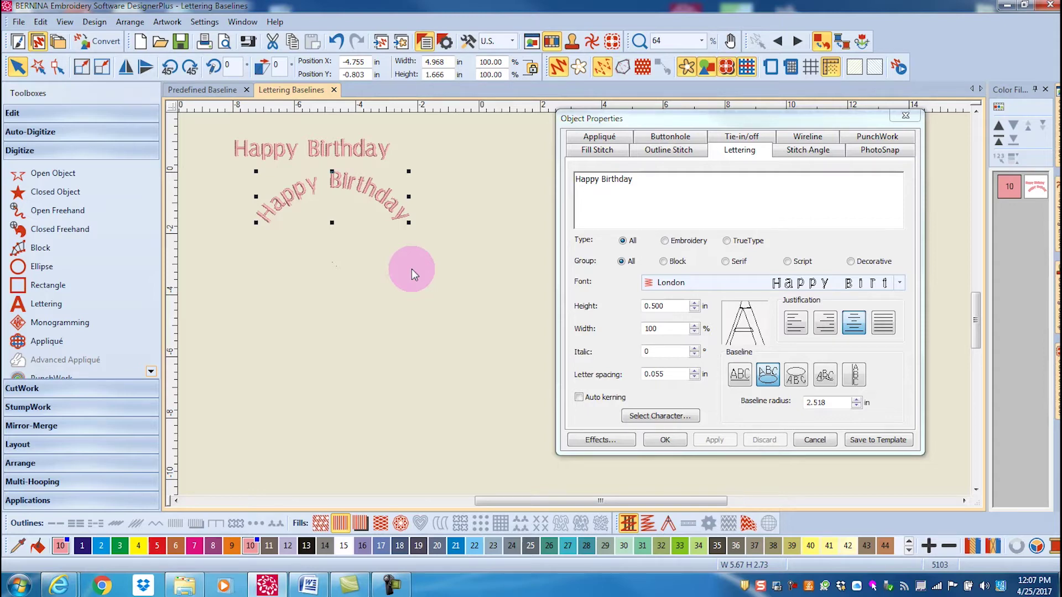
Add a third Happy Birthday on a flatter oval Circle CW arc below the circular one.
{"action": "left_click", "coordinate": [411, 269]}
{"action": "left_click", "coordinate": [597, 190]}
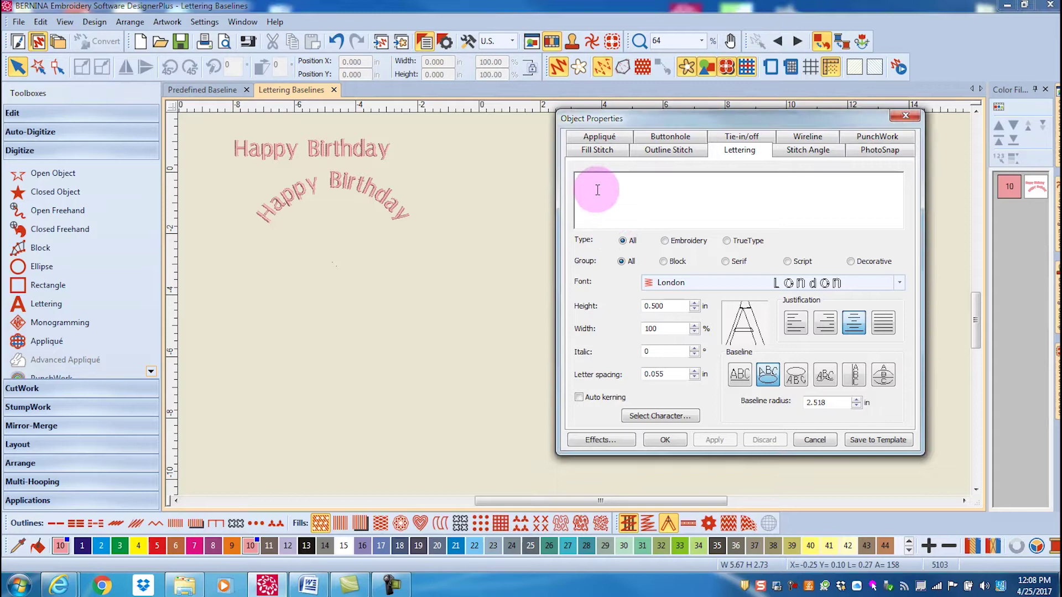
{"action": "type", "text": "Happy Birthday"}
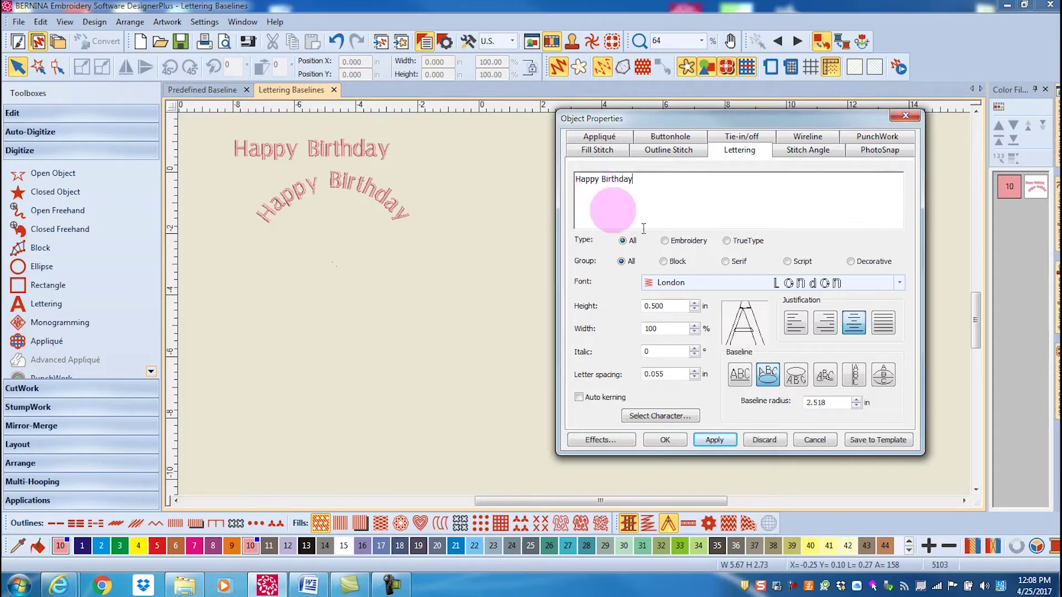
{"action": "left_click", "coordinate": [763, 374]}
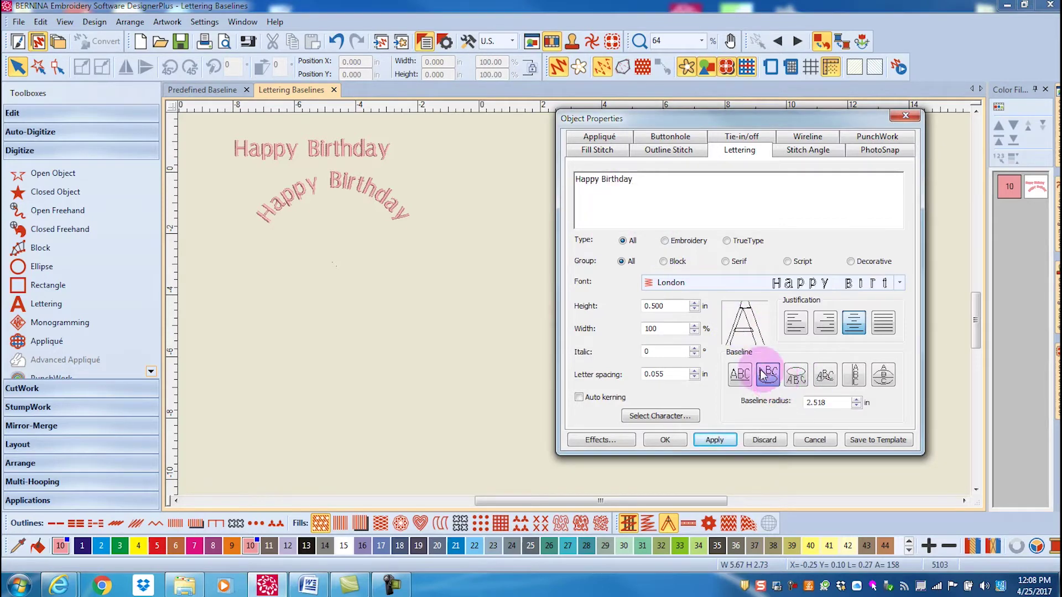
{"action": "left_click", "coordinate": [714, 441]}
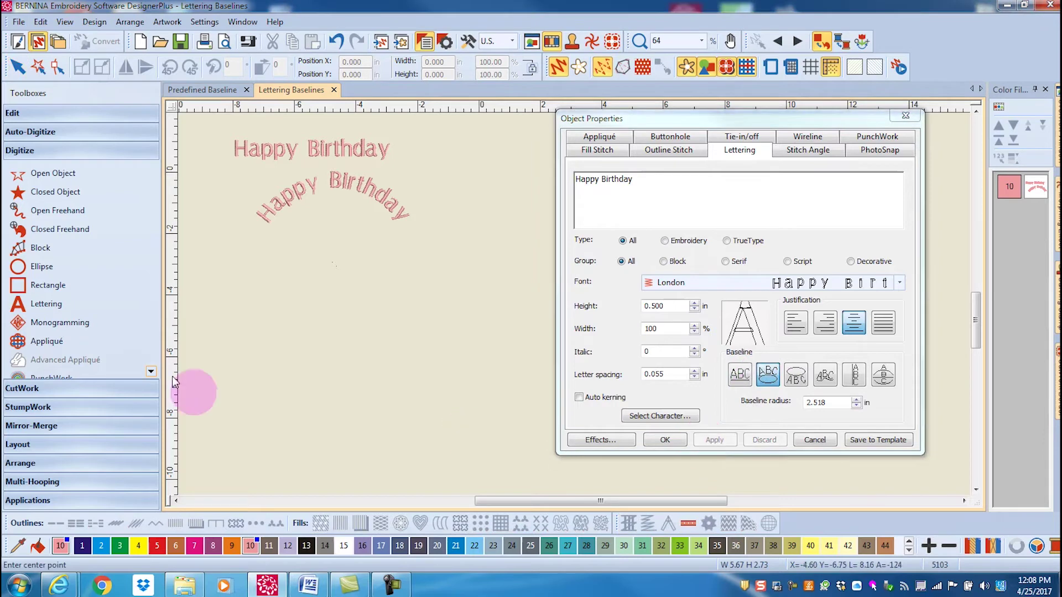
{"action": "left_click", "coordinate": [321, 302]}
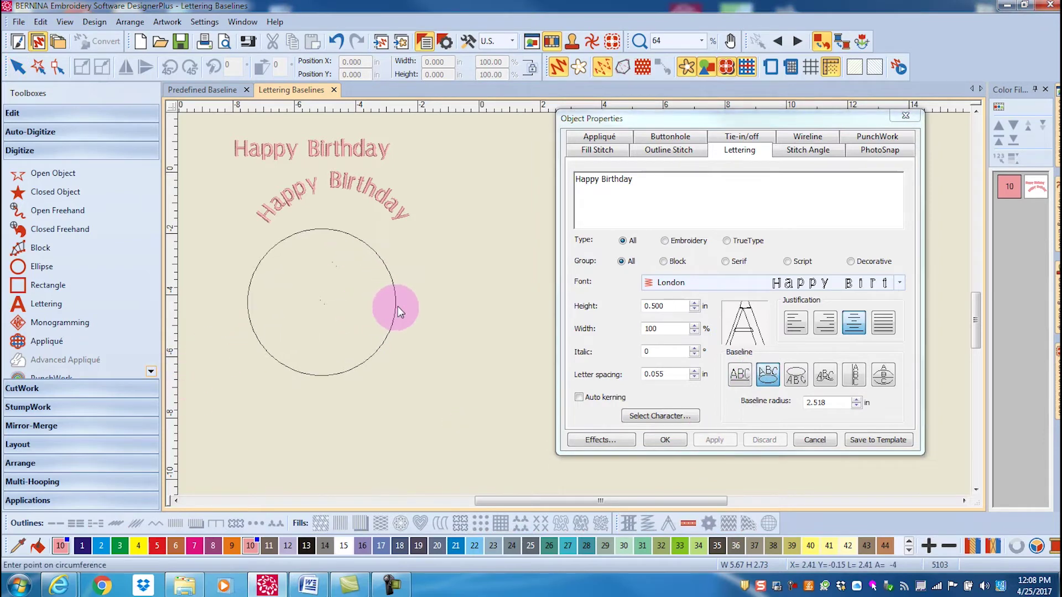
{"action": "left_click", "coordinate": [399, 303]}
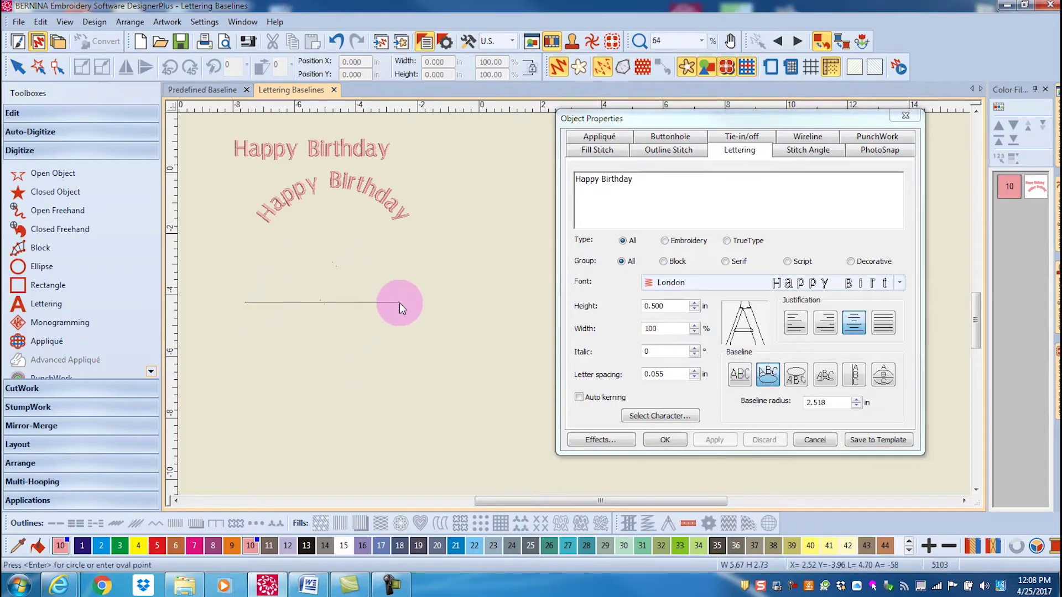
{"action": "left_click", "coordinate": [404, 334]}
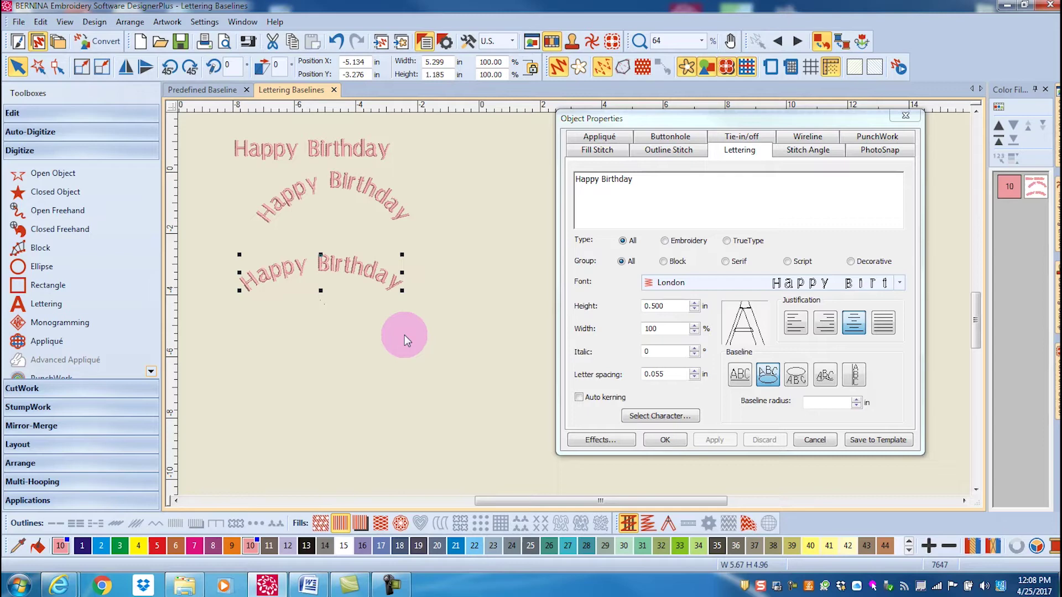
{"action": "left_click", "coordinate": [650, 181]}
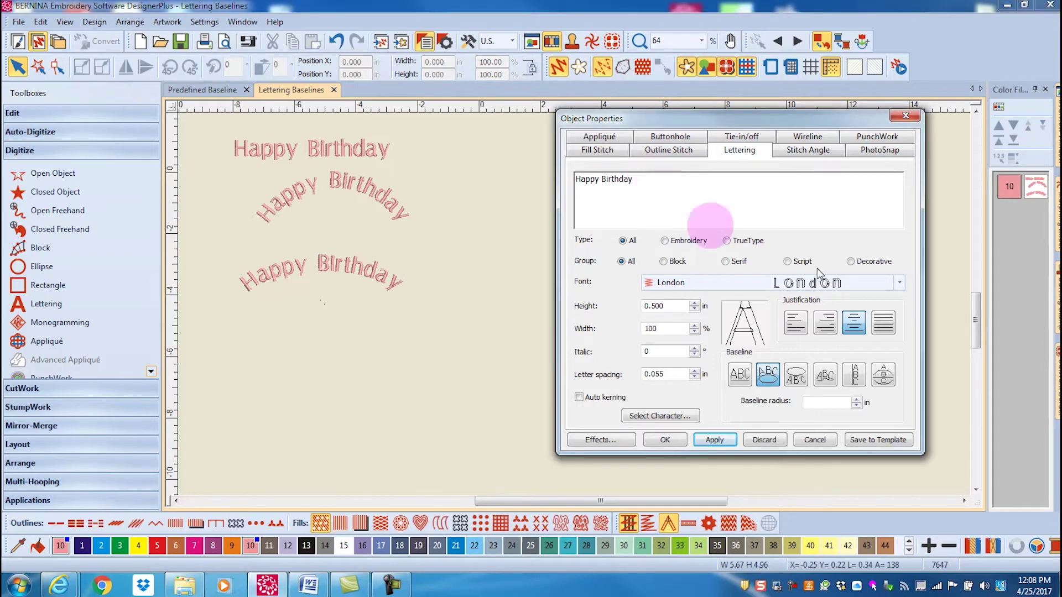
Place a fourth Happy Birthday along the underside of a Circle CCW baseline, radius 2.429 in.
{"action": "left_click", "coordinate": [802, 384]}
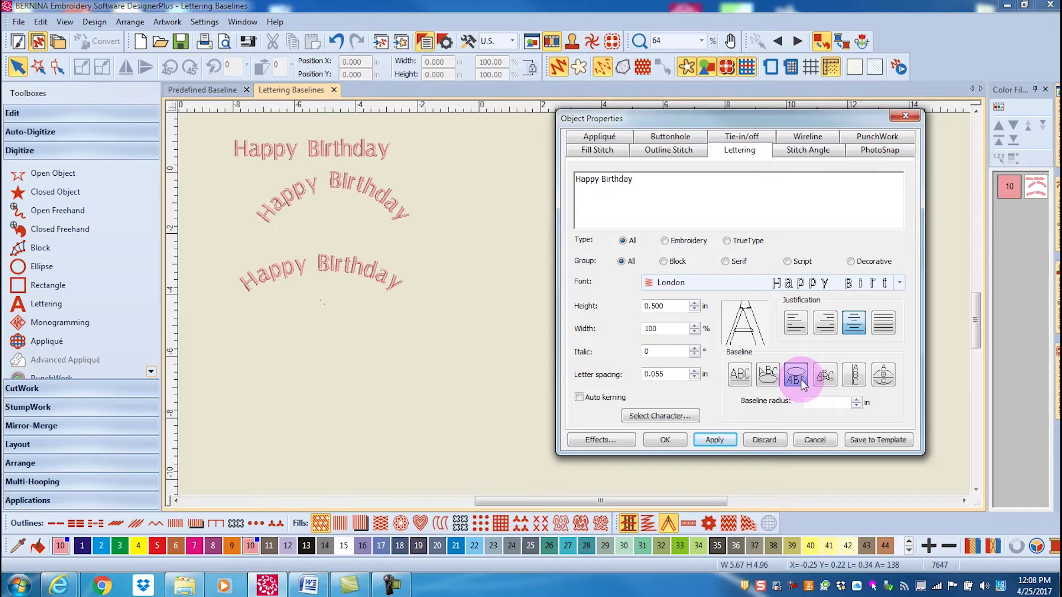
{"action": "left_click", "coordinate": [326, 343]}
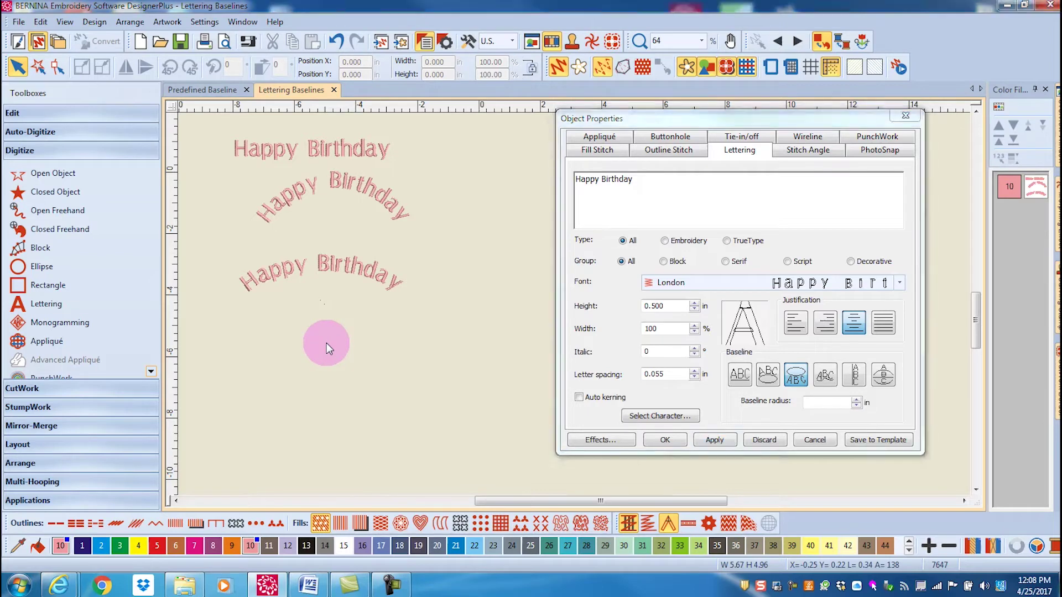
{"action": "left_click", "coordinate": [716, 441]}
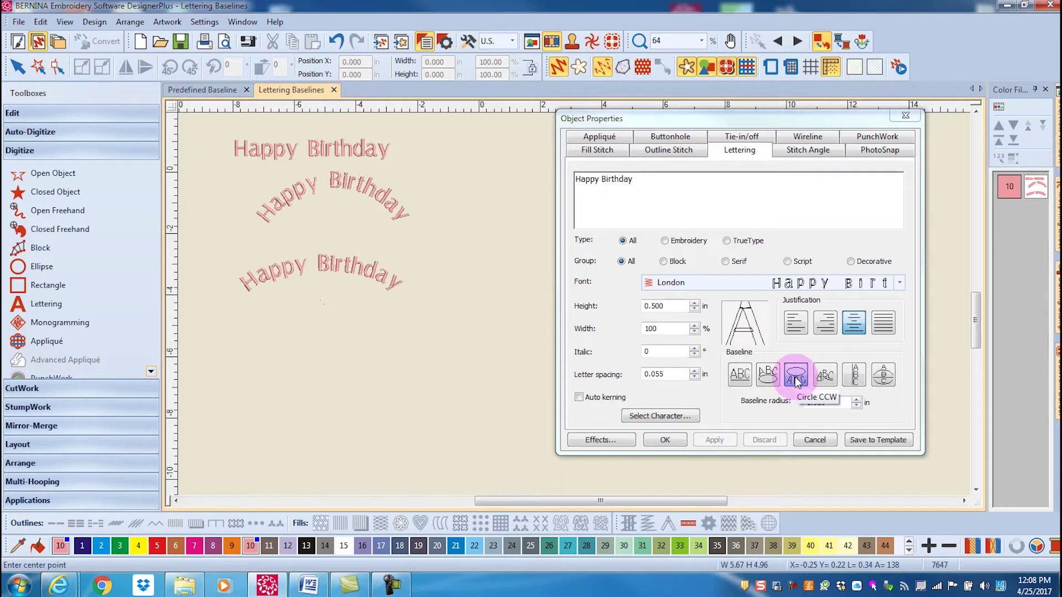
{"action": "left_click", "coordinate": [328, 365]}
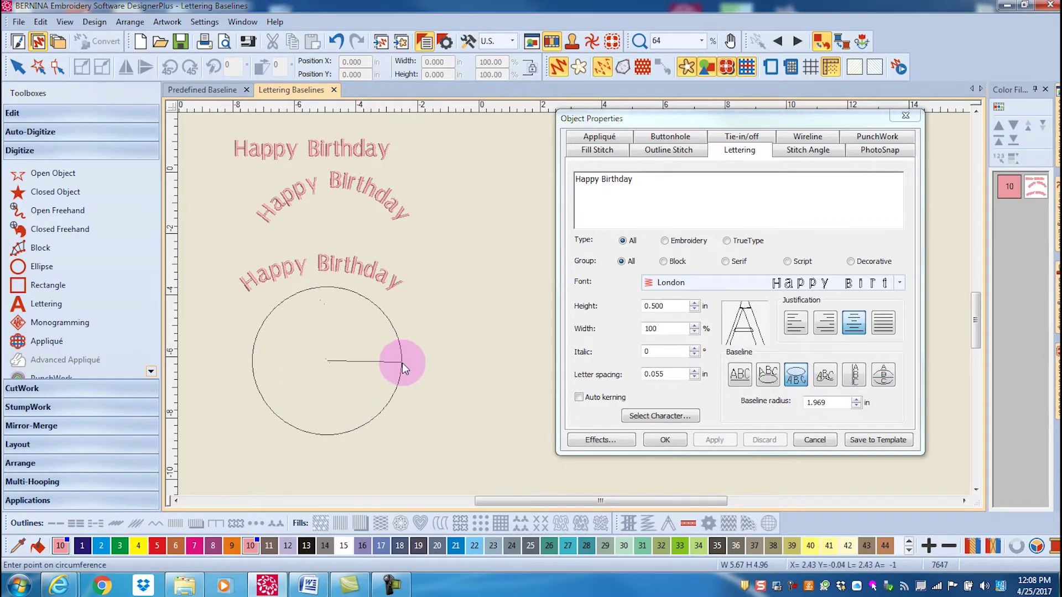
{"action": "left_click", "coordinate": [402, 363]}
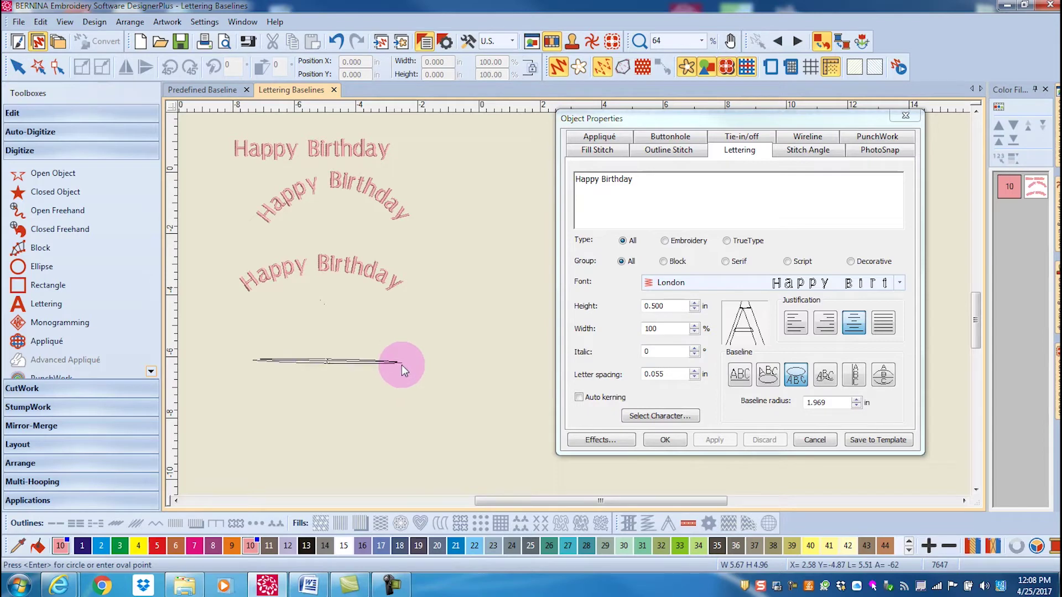
{"action": "key", "text": "Return"}
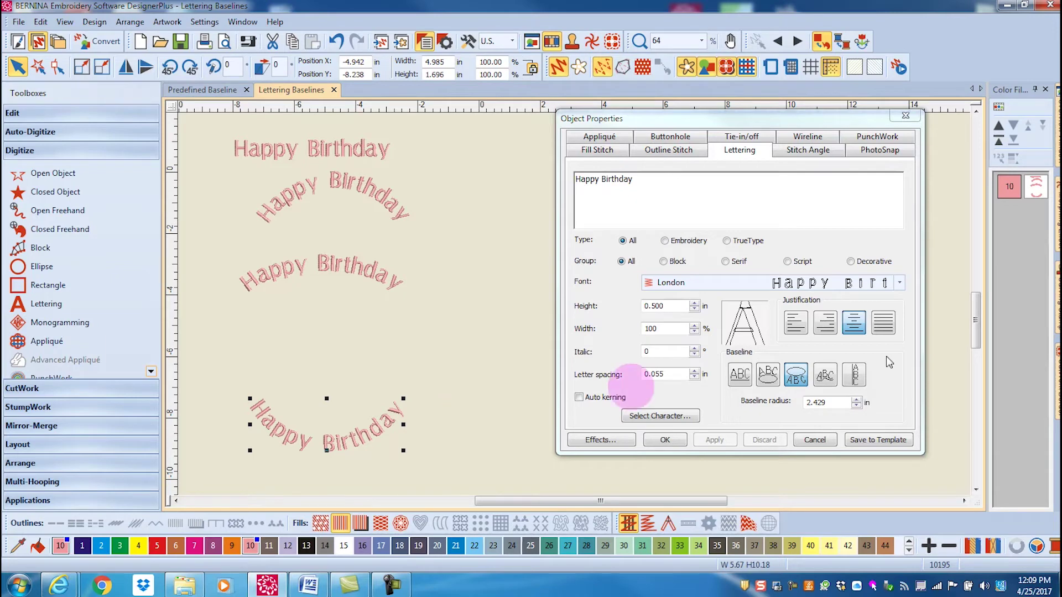
Place a fifth Happy Birthday on a vertical baseline to the right of the arcs.
{"action": "left_click", "coordinate": [605, 188]}
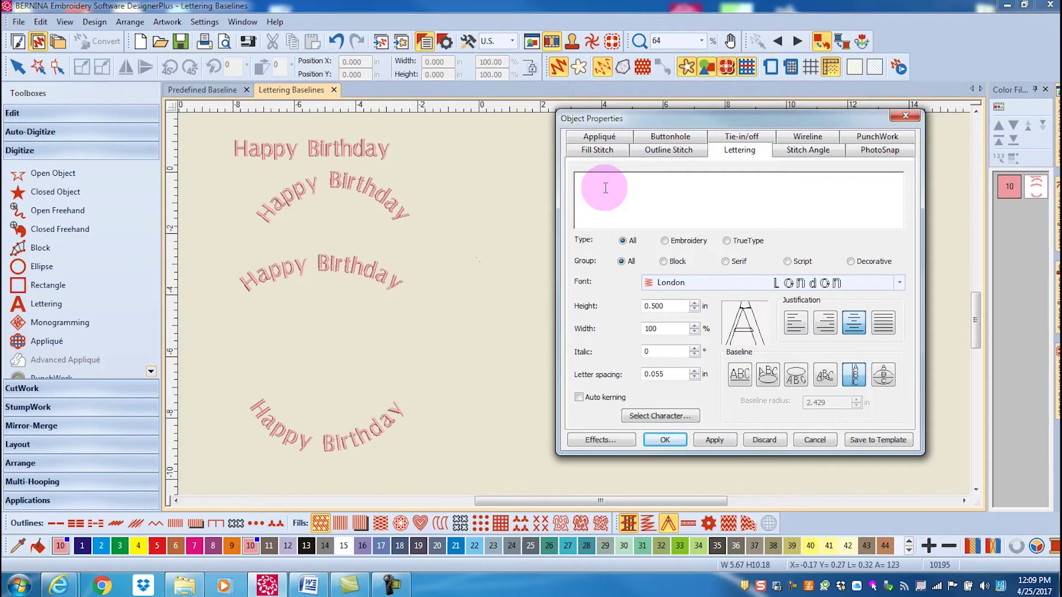
{"action": "type", "text": "Happy Birthday"}
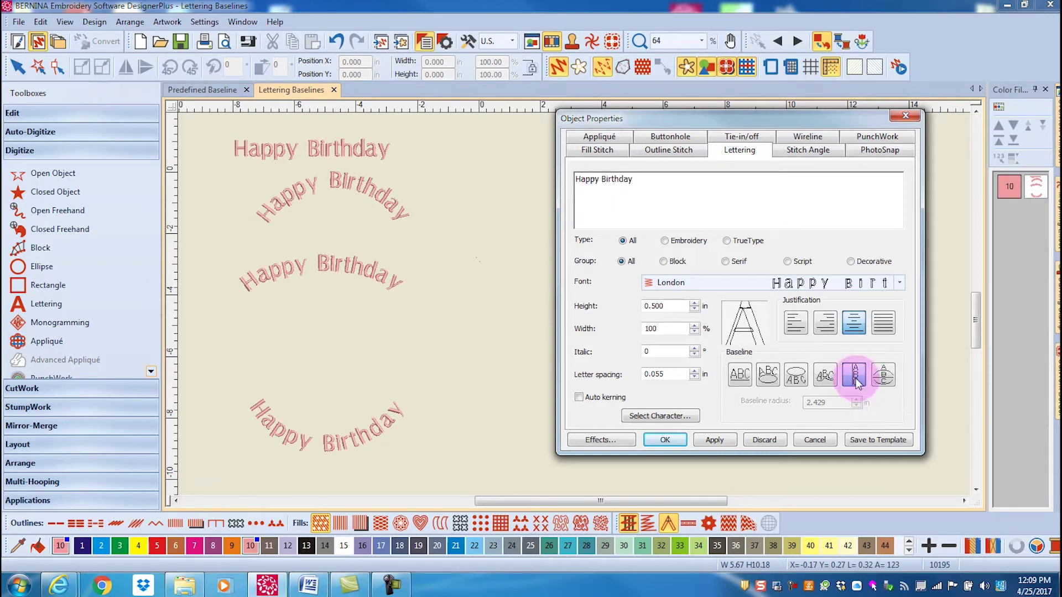
{"action": "left_click", "coordinate": [714, 439]}
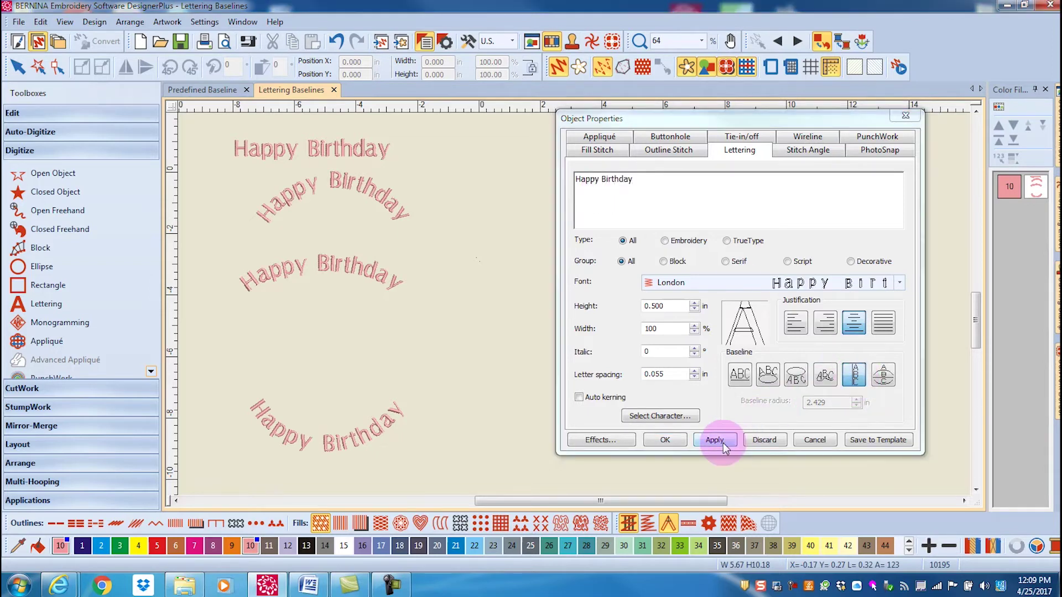
{"action": "left_click", "coordinate": [496, 297]}
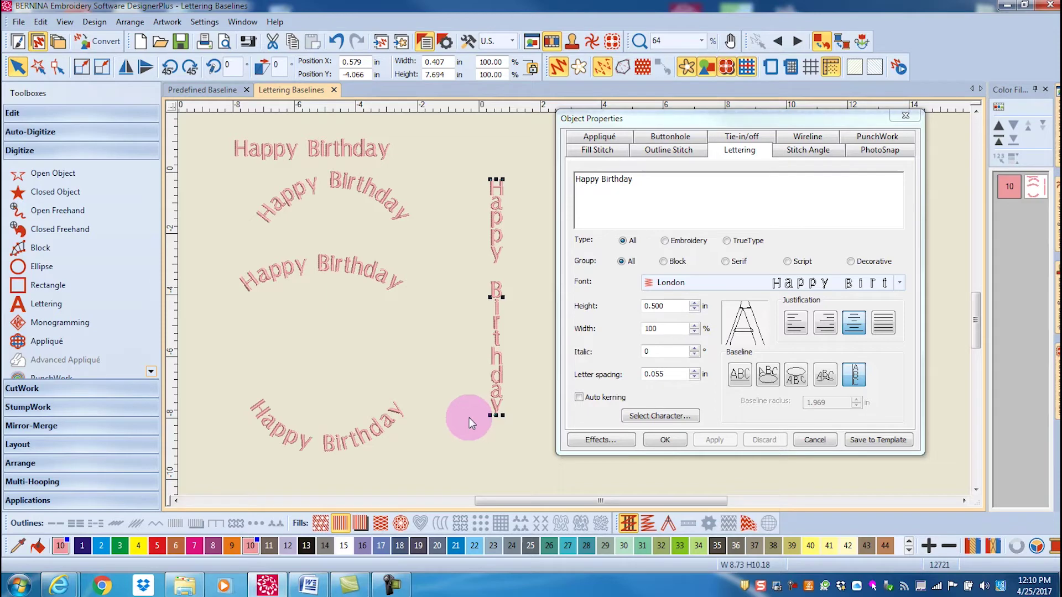
Widen the vertical lettering's letter spacing to 0.168 in, then deselect it.
{"action": "left_click", "coordinate": [694, 371]}
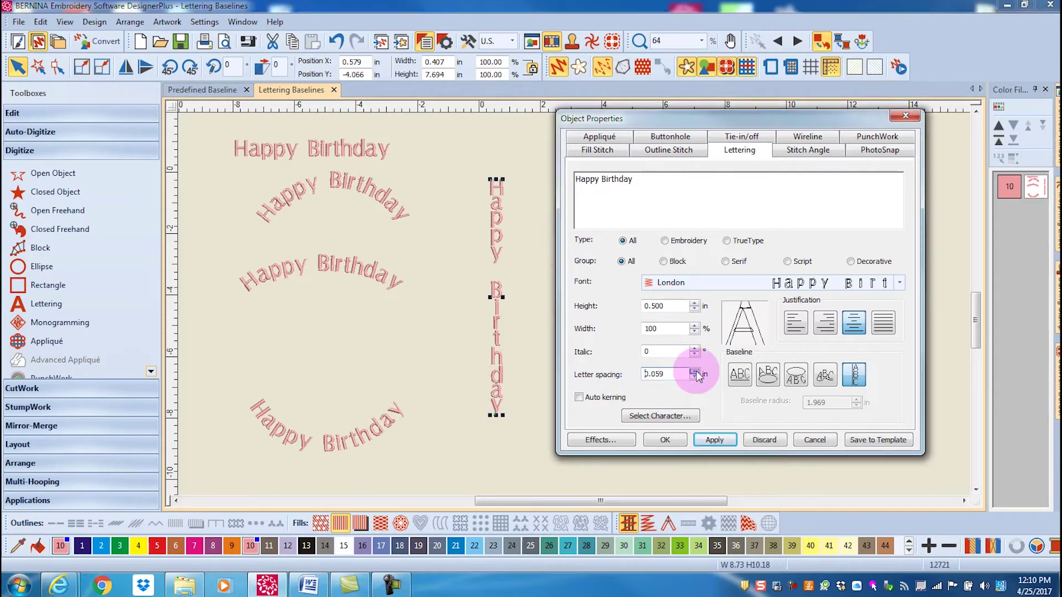
{"action": "left_click", "coordinate": [694, 371]}
{"action": "left_click", "coordinate": [714, 439]}
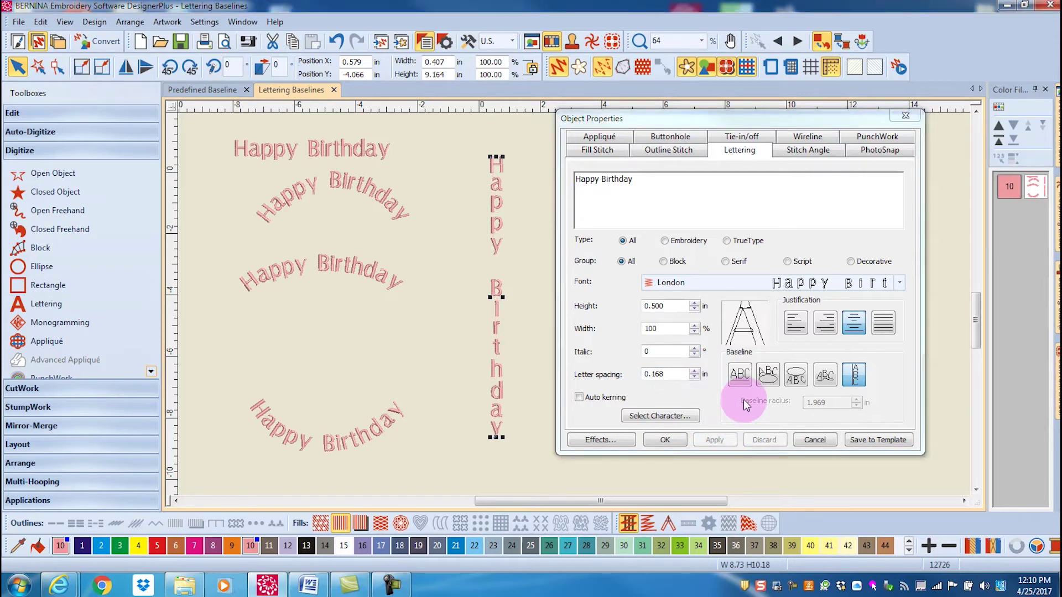
{"action": "key", "text": "Escape"}
{"action": "left_click", "coordinate": [632, 188]}
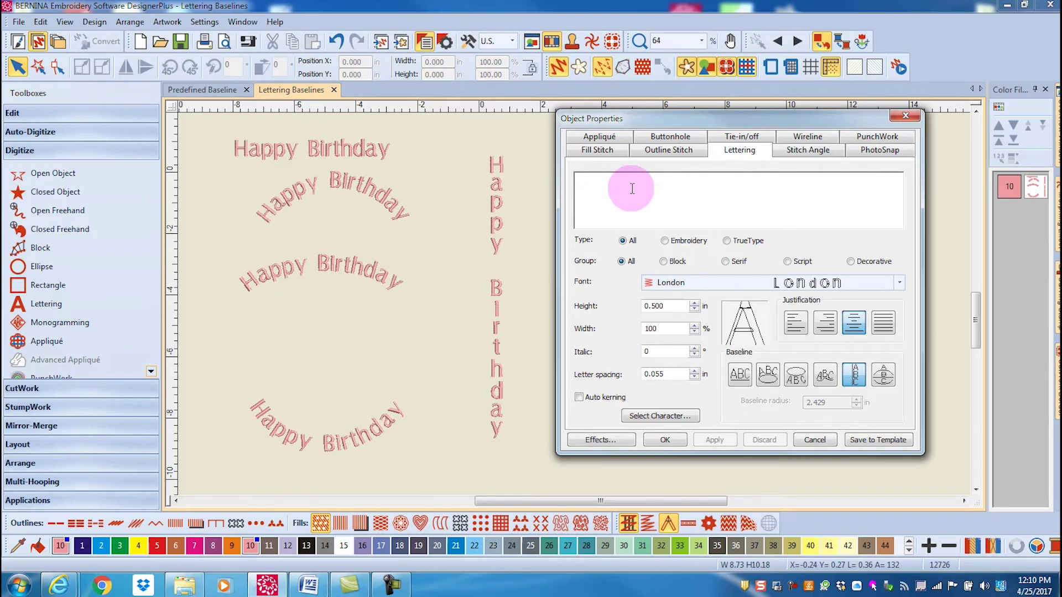
Lay 'Happy Birthday to you' along a six-point wavy free-form curve near the page bottom.
{"action": "type", "text": "Hap"}
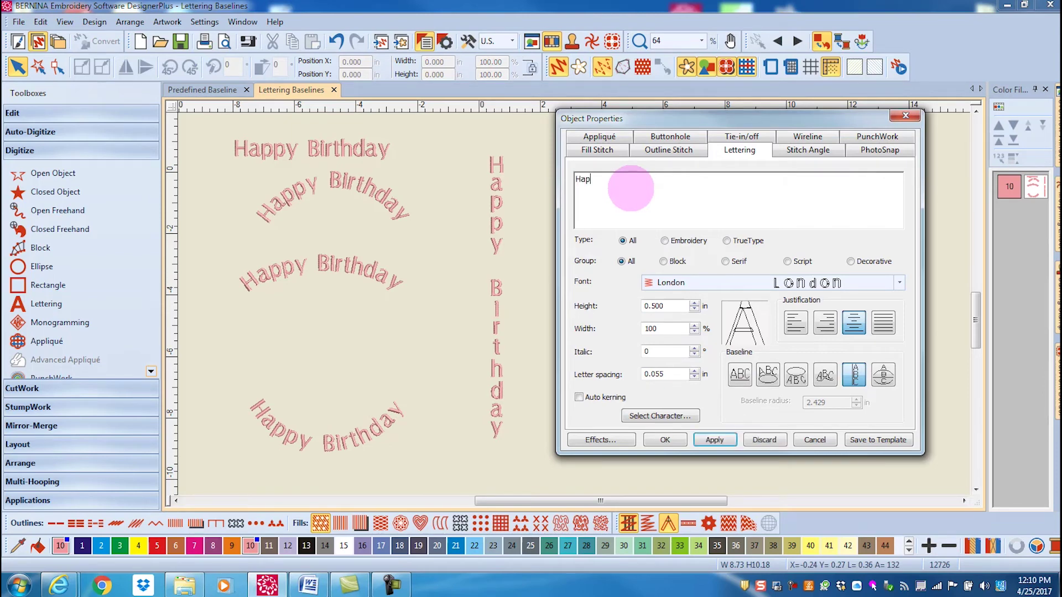
{"action": "type", "text": "py Birthday to you"}
{"action": "left_click", "coordinate": [824, 374]}
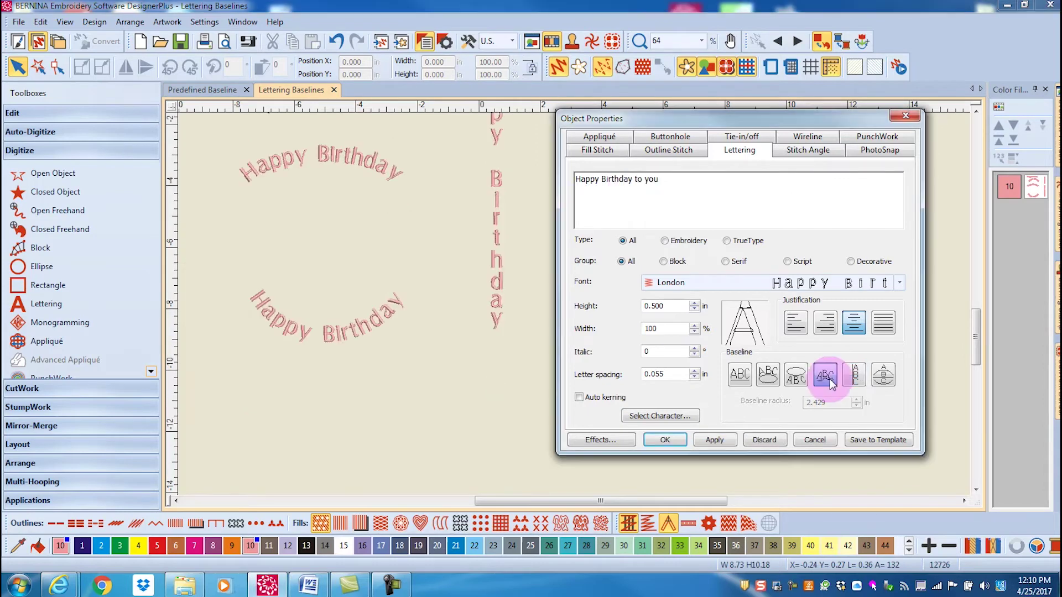
{"action": "left_click", "coordinate": [709, 440]}
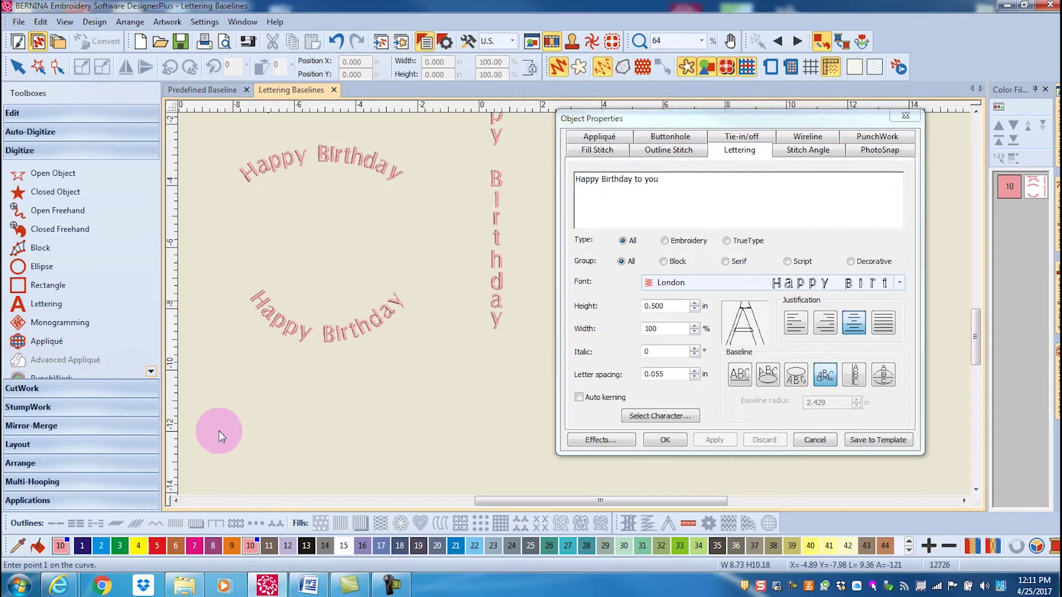
{"action": "left_click", "coordinate": [219, 429]}
{"action": "left_click", "coordinate": [296, 410]}
{"action": "left_click", "coordinate": [362, 448]}
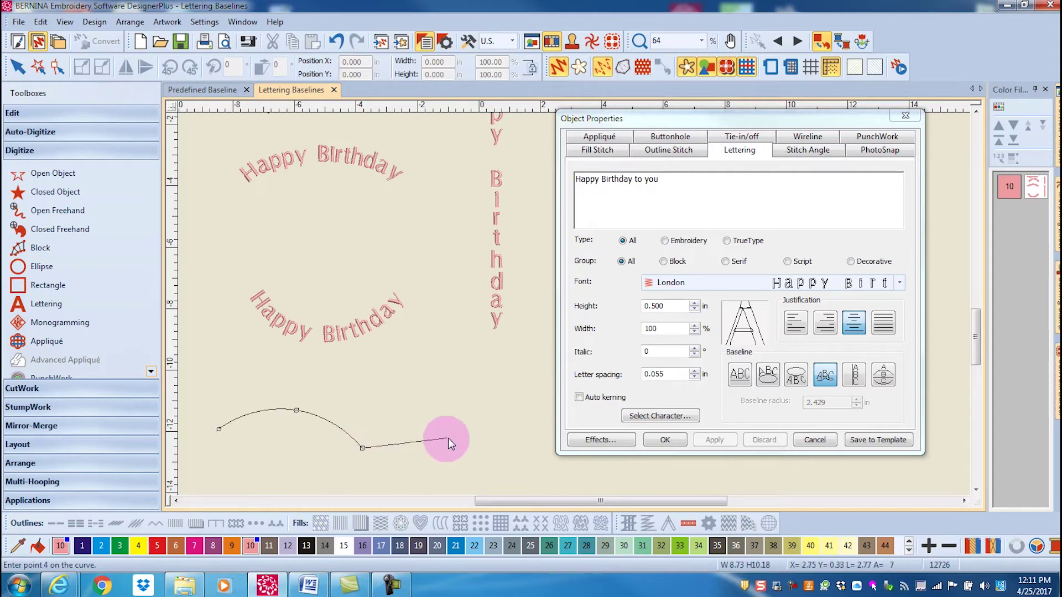
{"action": "left_click", "coordinate": [448, 437]}
{"action": "left_click", "coordinate": [495, 407]}
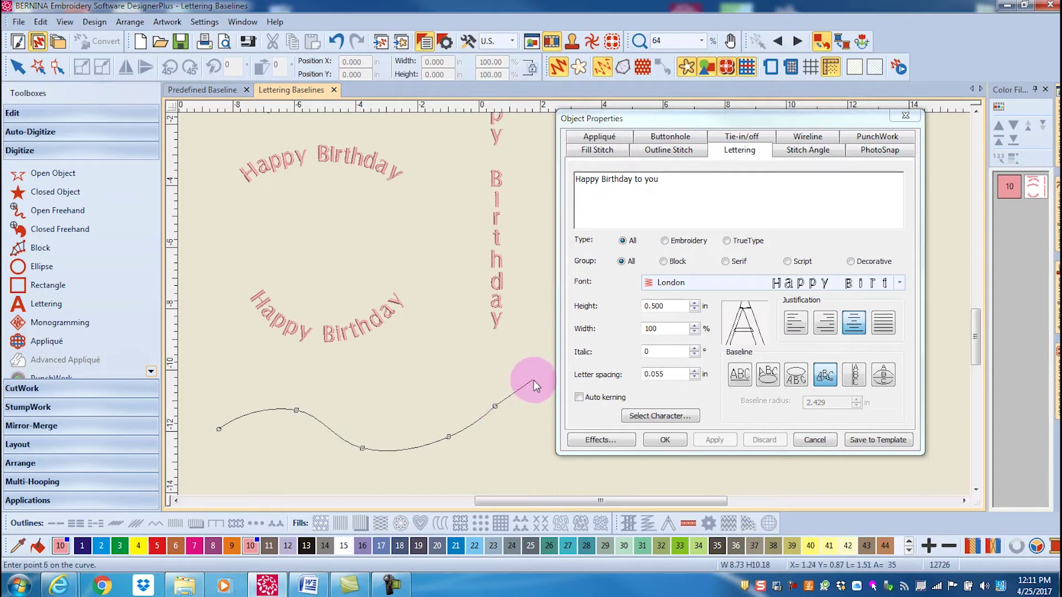
{"action": "left_click", "coordinate": [538, 384]}
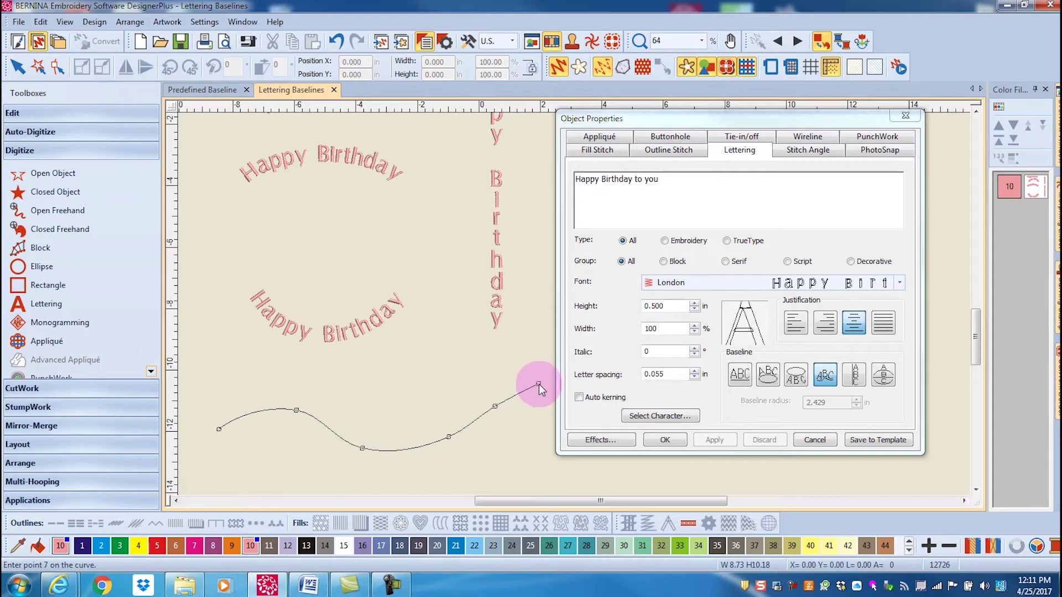
{"action": "key", "text": "Return"}
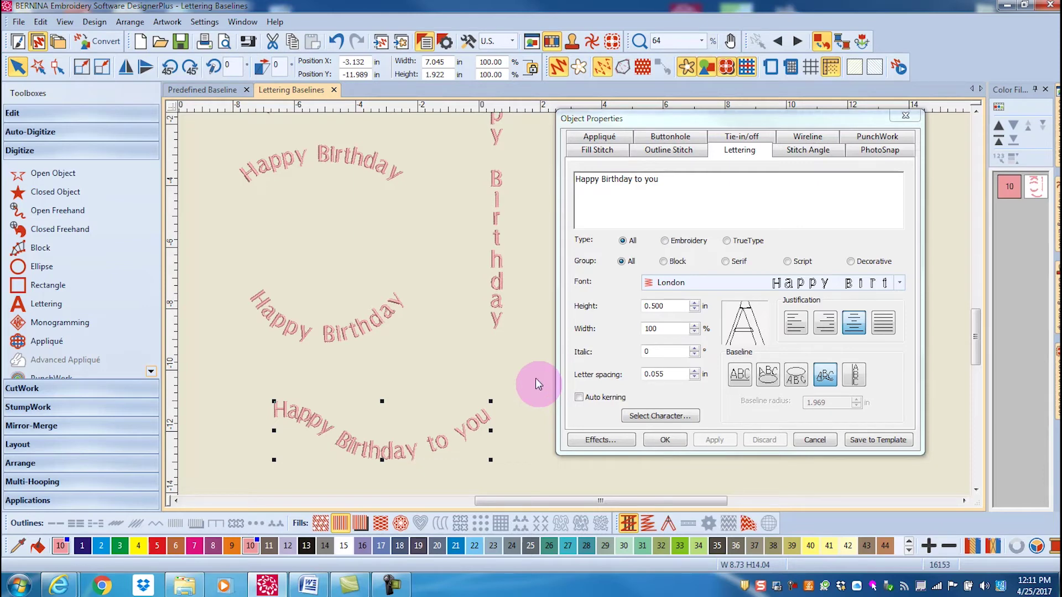
Enter new lettering text 'Happiest', 'of', 'Birthdays' on three separate lines.
{"action": "left_click", "coordinate": [536, 379]}
{"action": "scroll", "coordinate": [535, 378], "scroll_direction": "down", "scroll_amount": 2}
{"action": "left_click", "coordinate": [736, 187]}
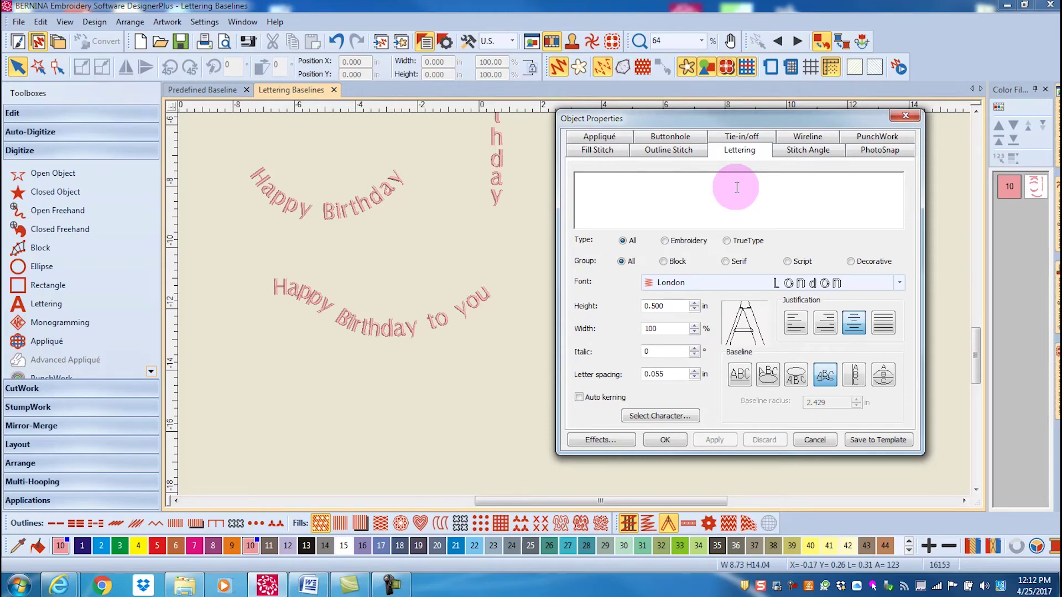
{"action": "type", "text": "Happiest"}
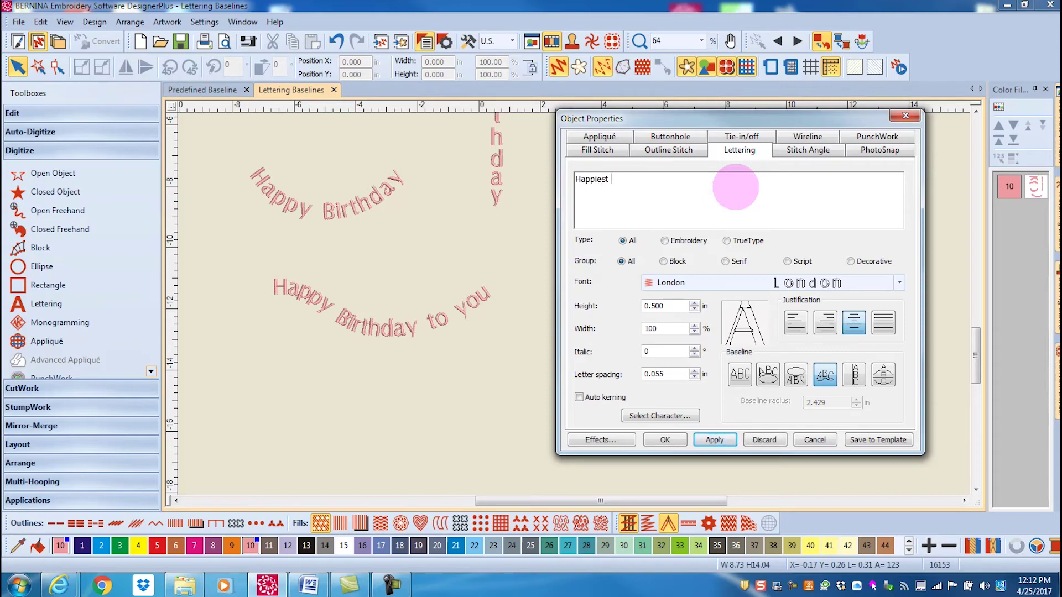
{"action": "key", "text": "Return"}
{"action": "type", "text": "of"}
{"action": "key", "text": "Return"}
{"action": "type", "text": "Birthdays"}
{"action": "left_click", "coordinate": [605, 205]}
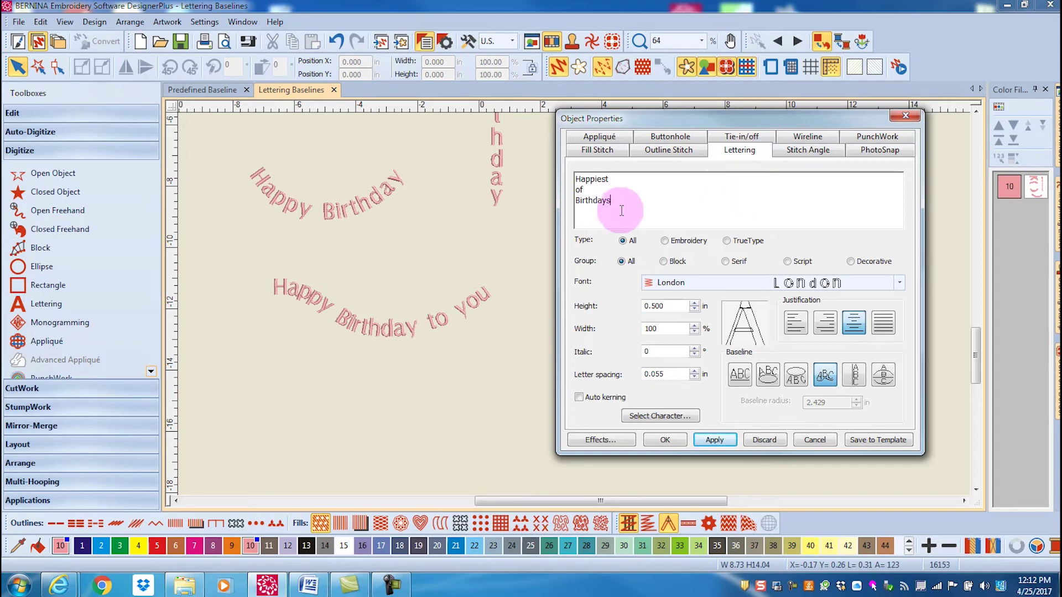
Wrap the three-line text around a vertical circle baseline left of the wavy line.
{"action": "left_click", "coordinate": [890, 381]}
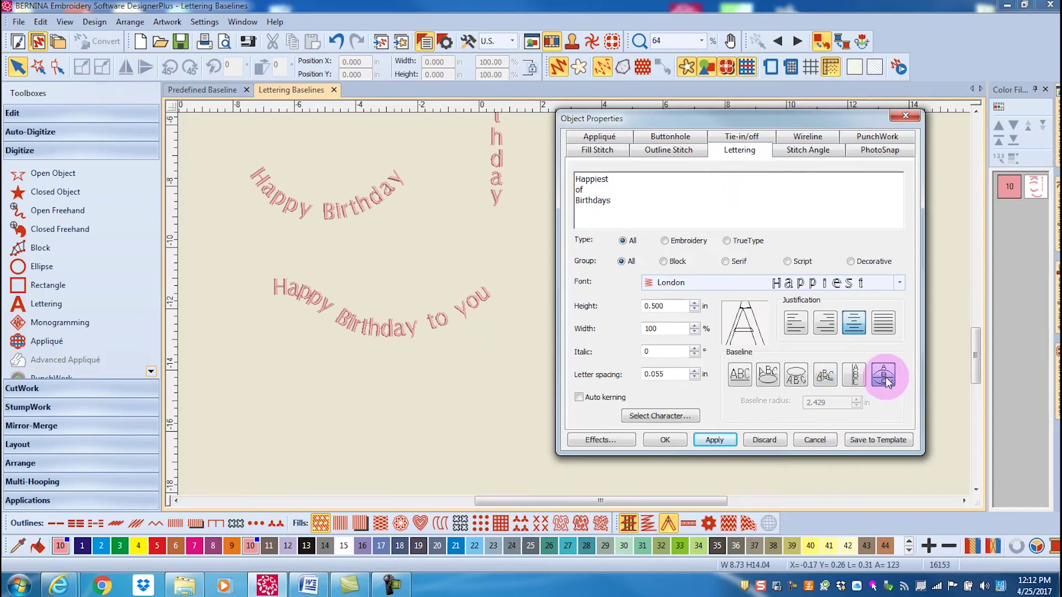
{"action": "left_click", "coordinate": [714, 440]}
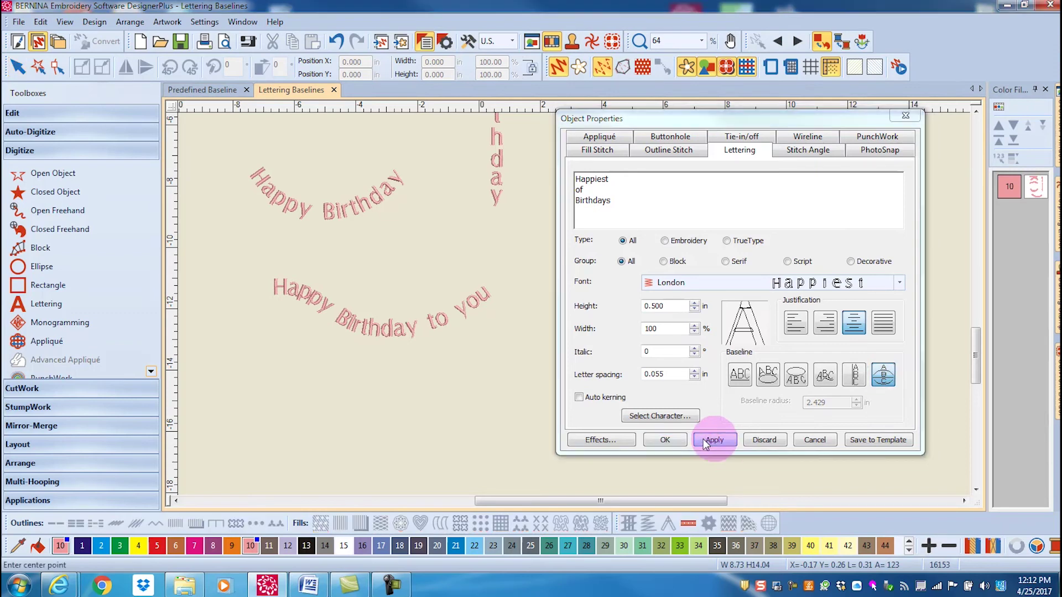
{"action": "left_click", "coordinate": [365, 414]}
{"action": "left_click", "coordinate": [363, 413]}
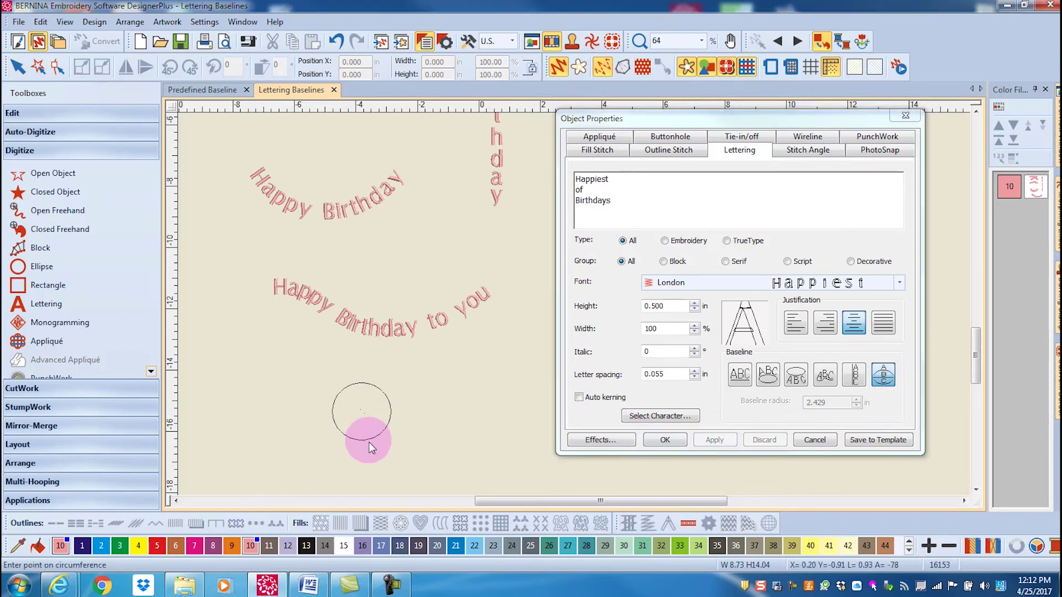
{"action": "left_click", "coordinate": [475, 423]}
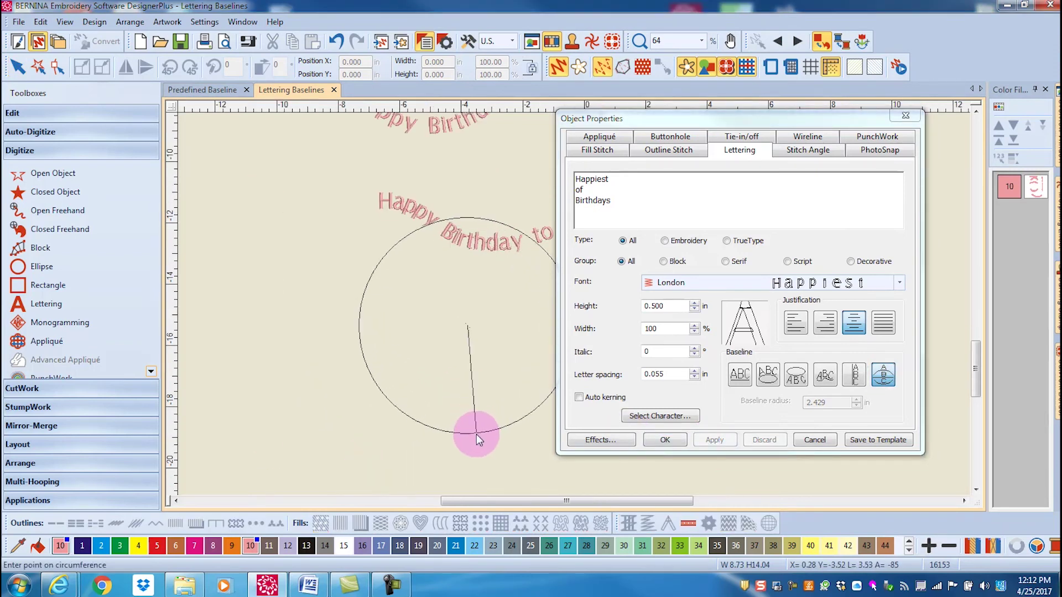
{"action": "key", "text": "Return"}
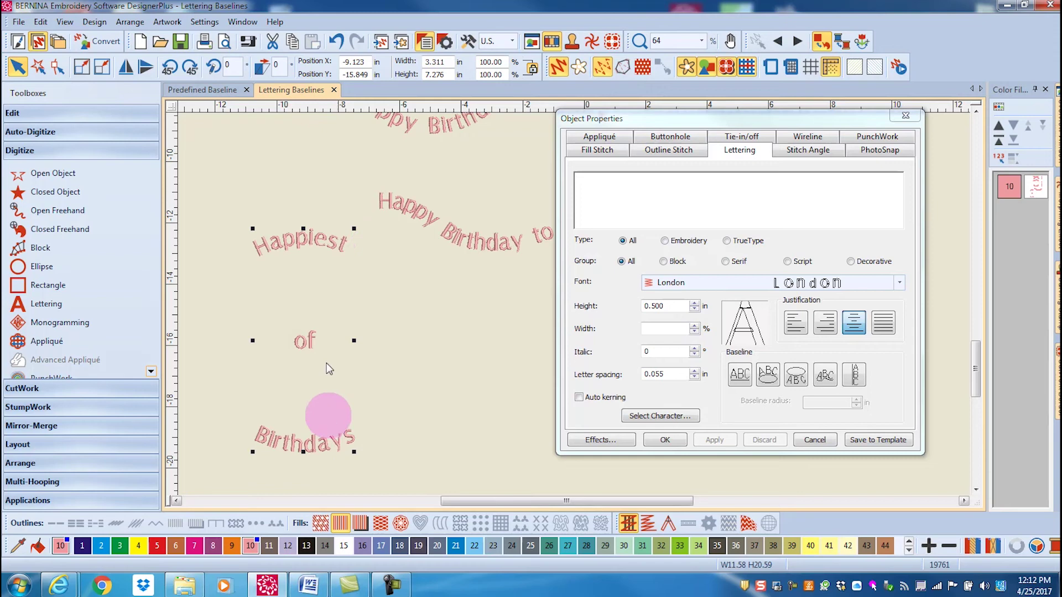
On the Predefined Baseline design, reveal the cake and enter 'Happy' and 'Birthday' on two lines.
{"action": "left_click", "coordinate": [210, 89]}
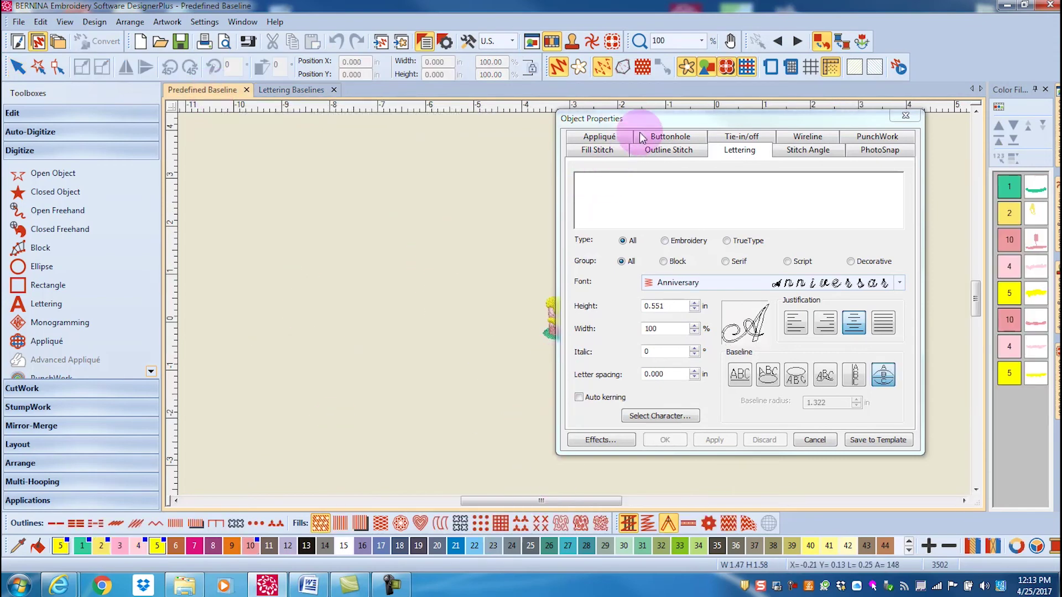
{"action": "left_click_drag", "start_coordinate": [656, 115], "coordinate": [754, 117]}
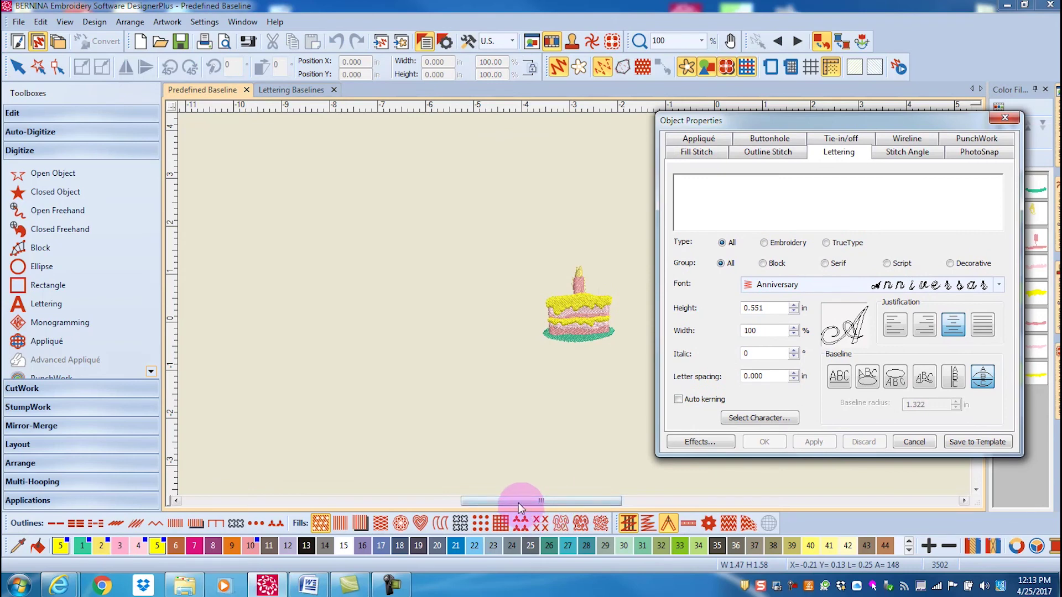
{"action": "left_click_drag", "start_coordinate": [518, 502], "coordinate": [550, 503]}
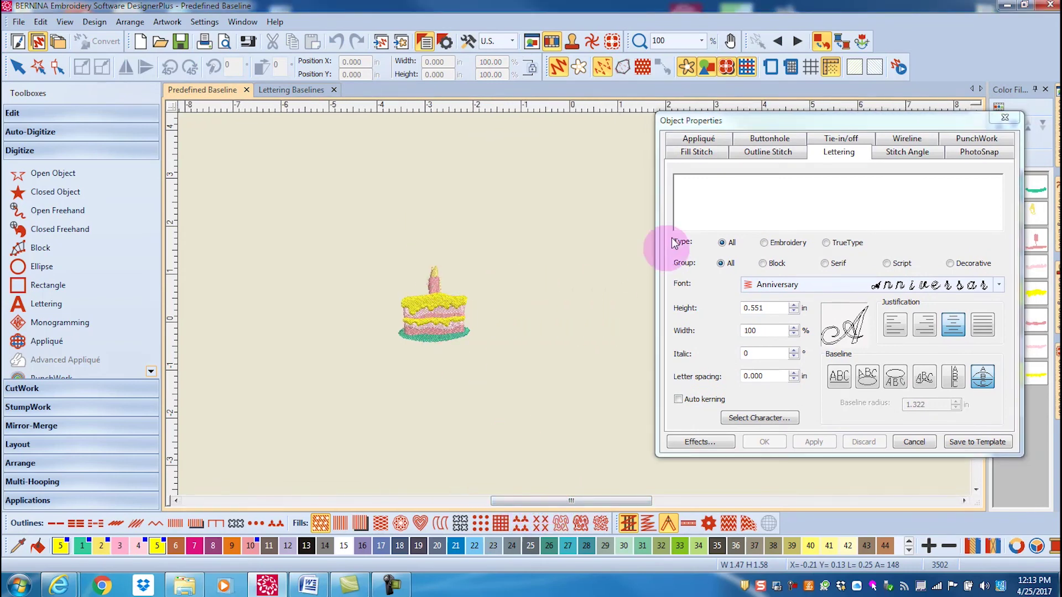
{"action": "left_click", "coordinate": [691, 187]}
{"action": "type", "text": "Happy"}
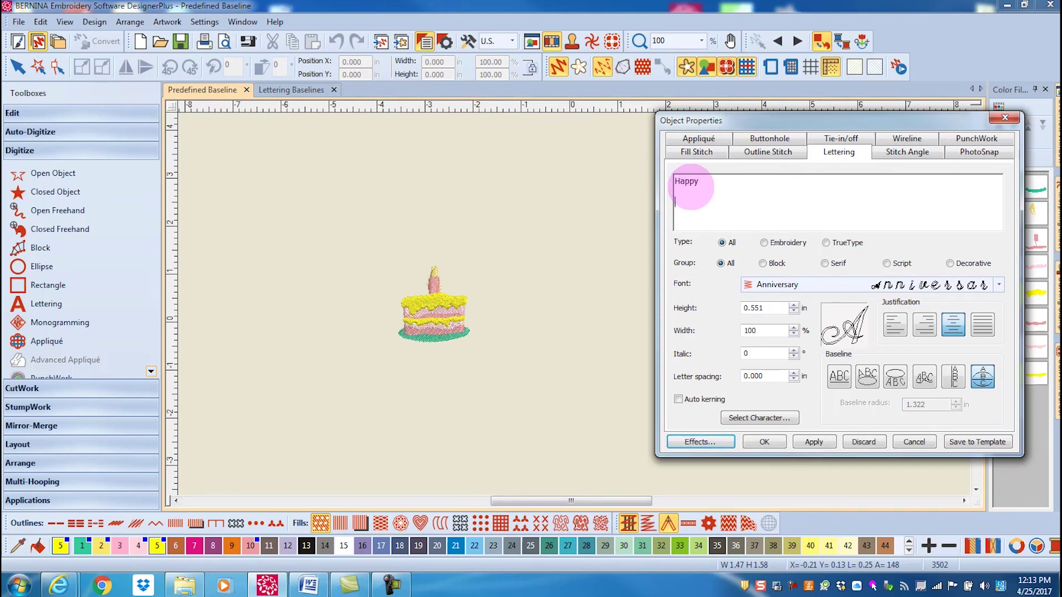
{"action": "type", "text": "Birthday"}
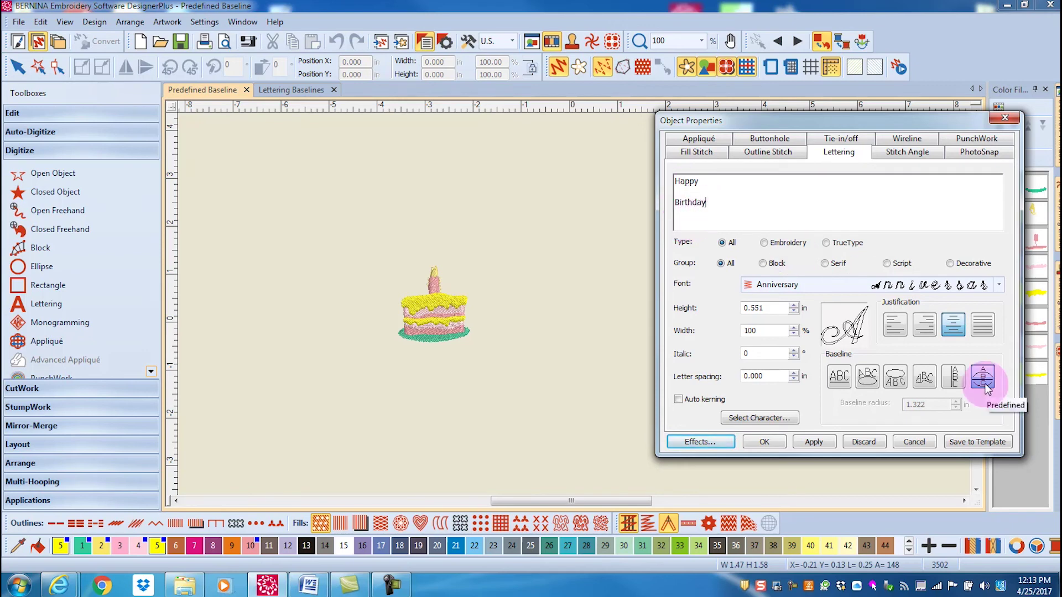
Arc 'Happy' above and 'Birthday' below the cake using an oval circle baseline.
{"action": "left_click", "coordinate": [810, 441]}
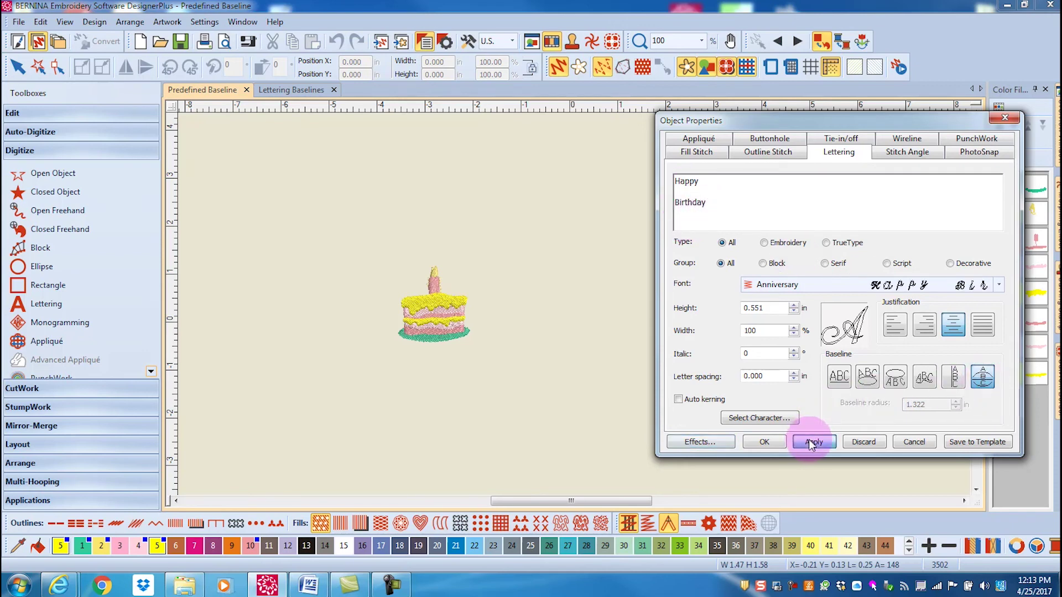
{"action": "left_click", "coordinate": [433, 314]}
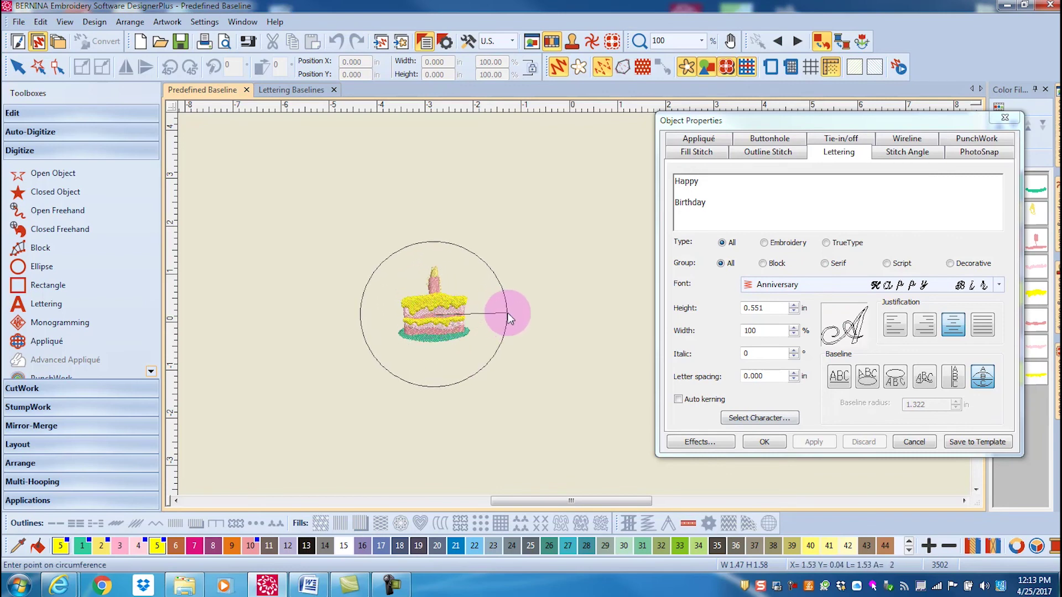
{"action": "left_click", "coordinate": [510, 315]}
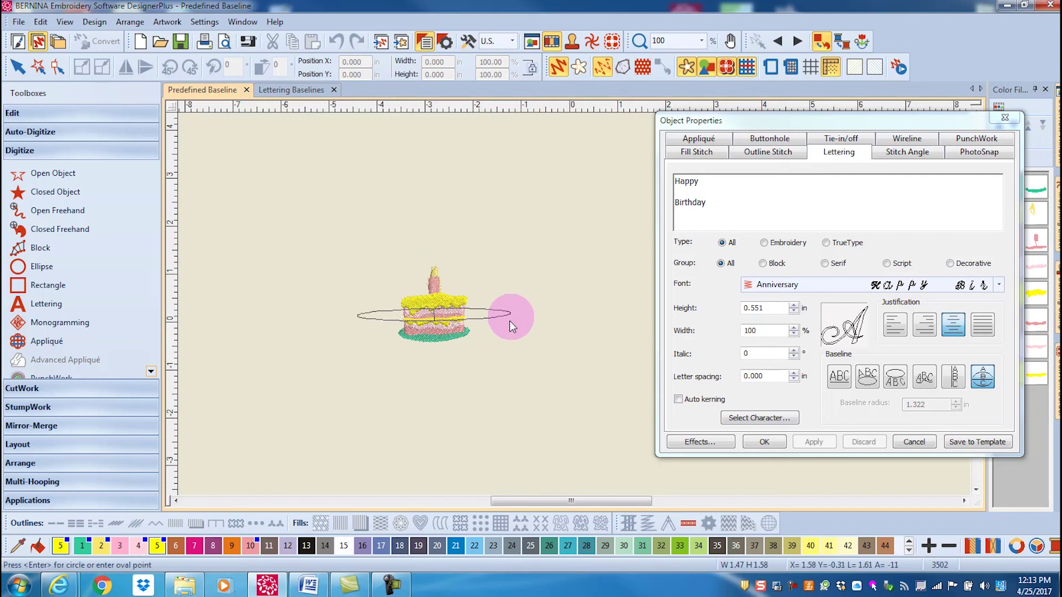
{"action": "left_click", "coordinate": [529, 371]}
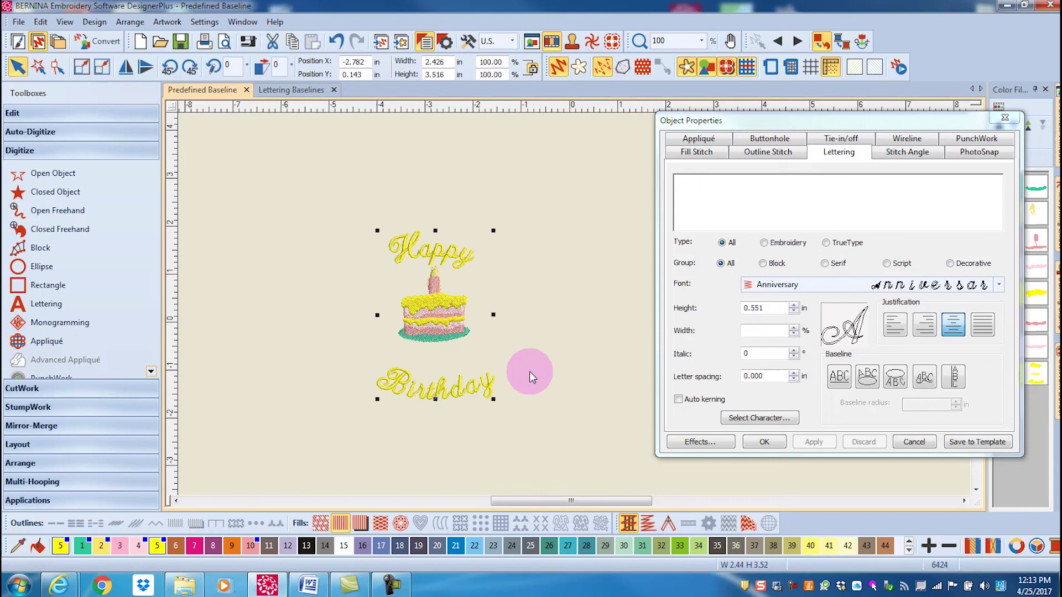